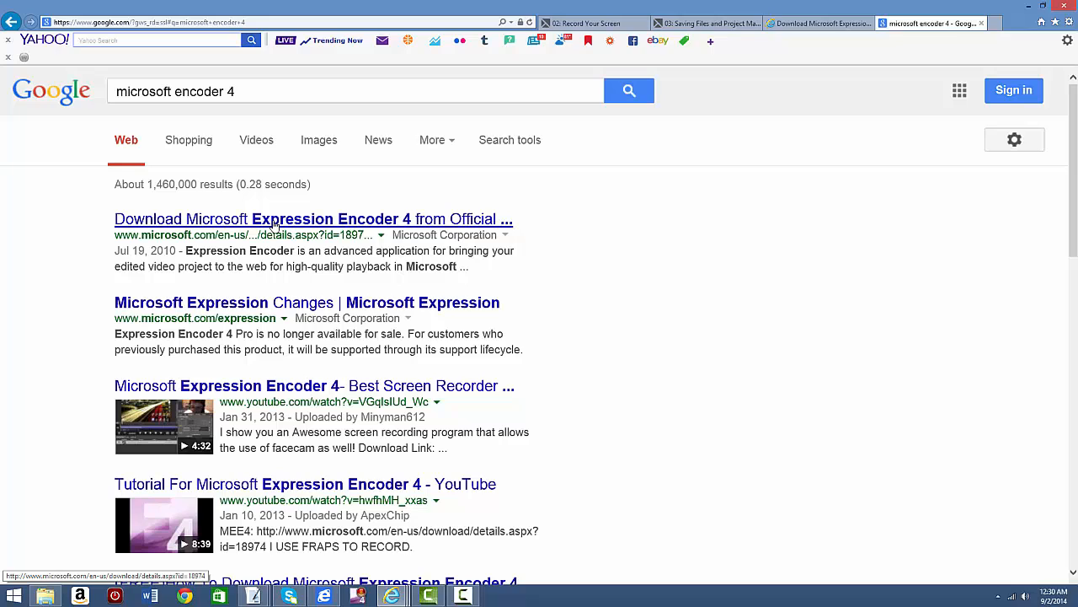
Step: Download Microsoft Expression Encoder 4 in English from the Microsoft Download Center and run its installer, allowing it to make changes
{"action": "left_click", "coordinate": [274, 220]}
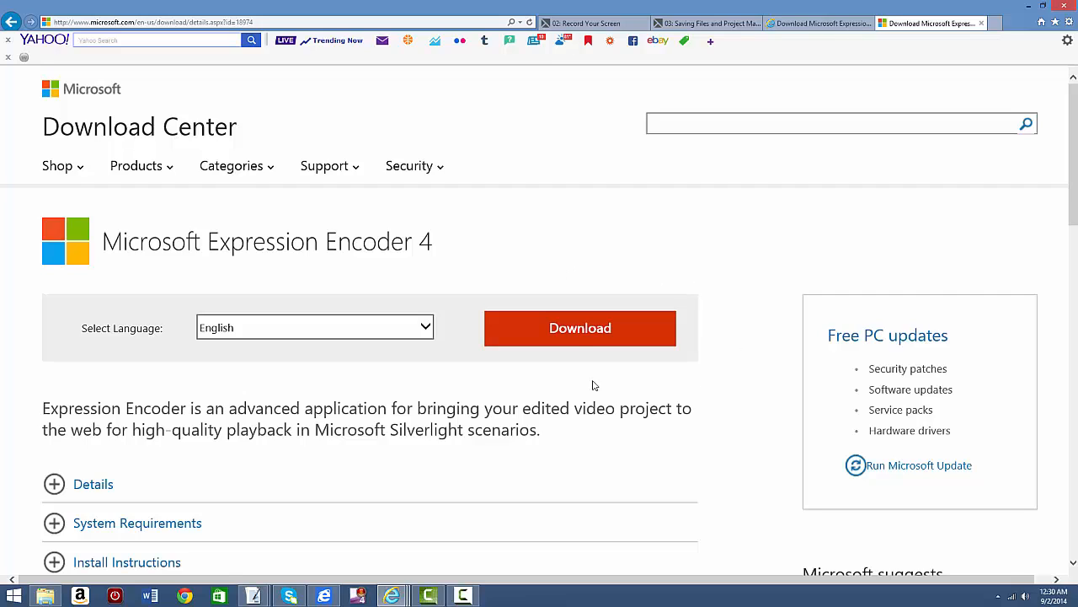
{"action": "left_click", "coordinate": [573, 337]}
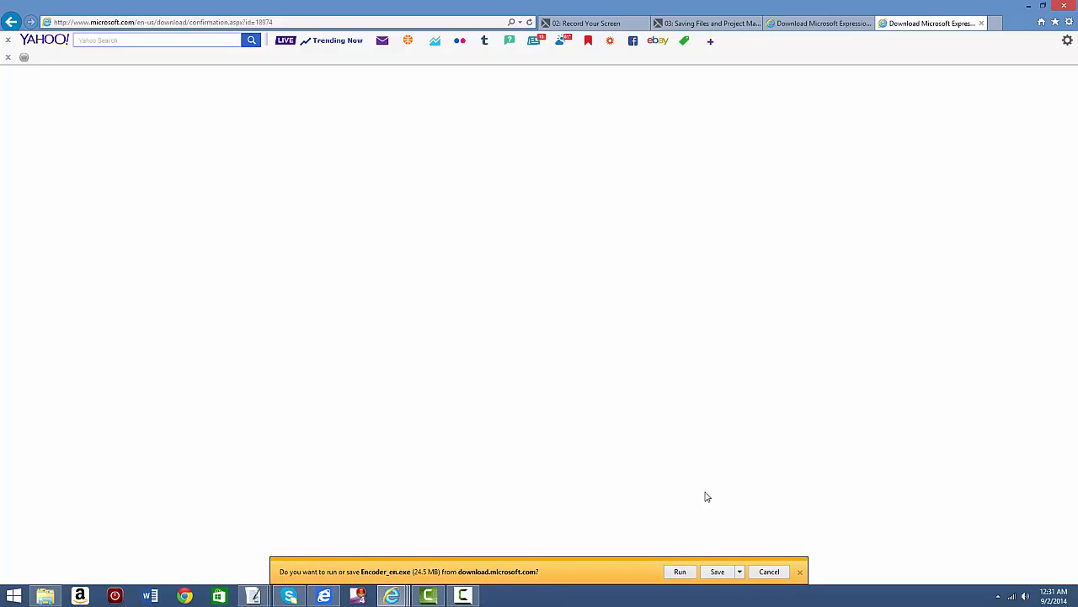
{"action": "left_click", "coordinate": [680, 572]}
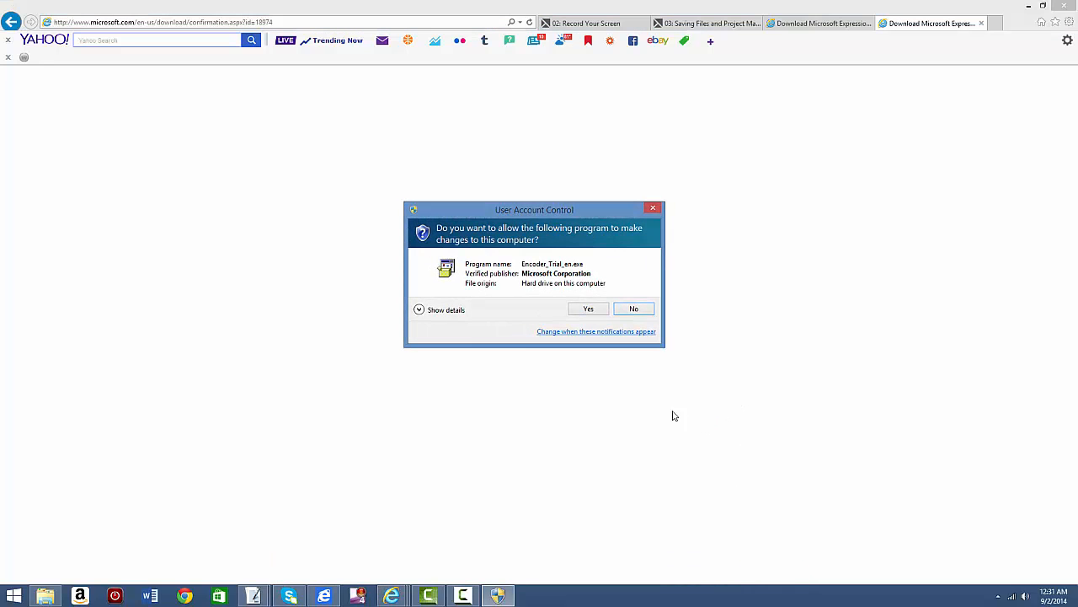
{"action": "left_click", "coordinate": [588, 309]}
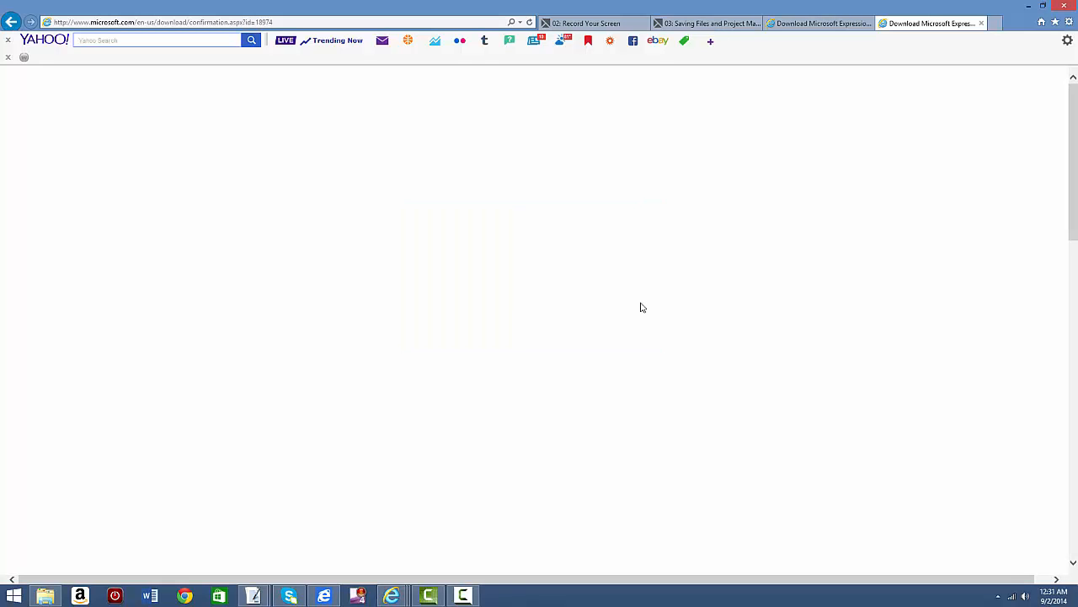
Step: Launch Microsoft Expression Encoder 4 Screen Capture from the Start screen and close the browser window
{"action": "key", "text": "super"}
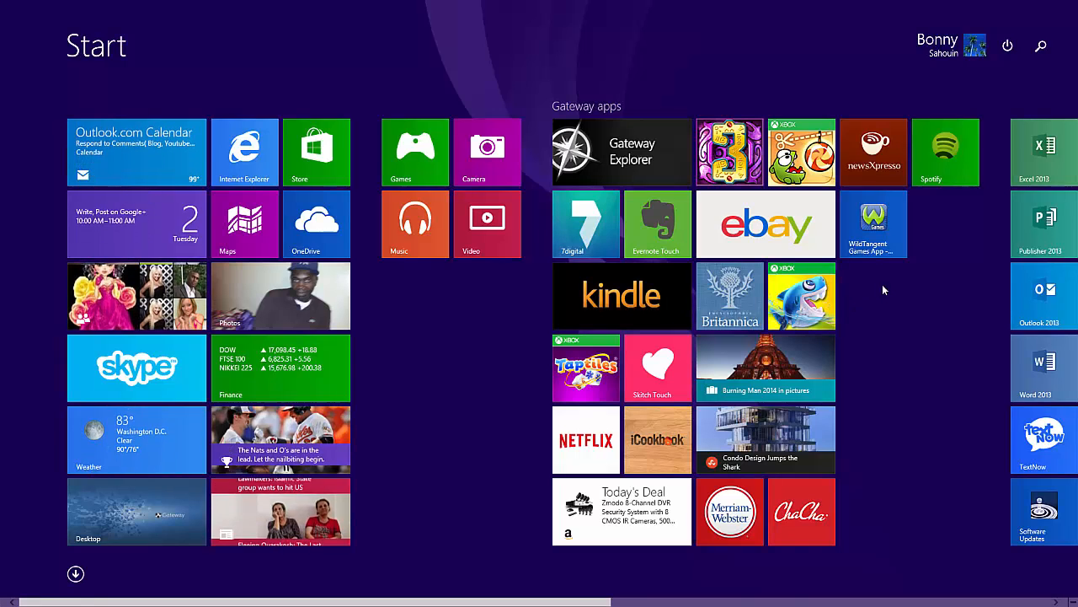
{"action": "scroll", "coordinate": [881, 289], "scroll_direction": "down", "scroll_amount": 3}
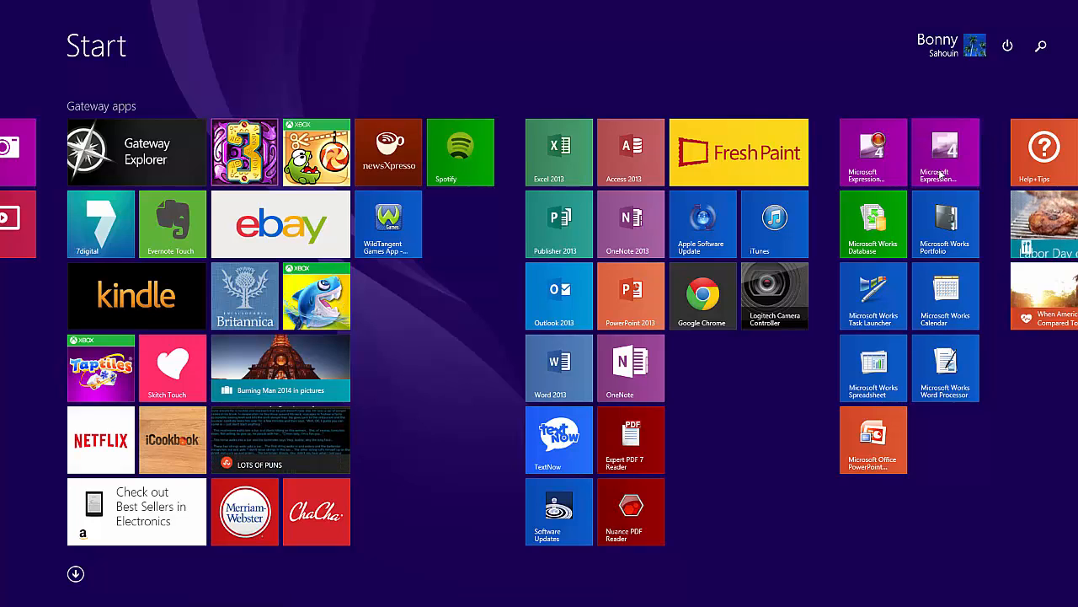
{"action": "left_click", "coordinate": [880, 171]}
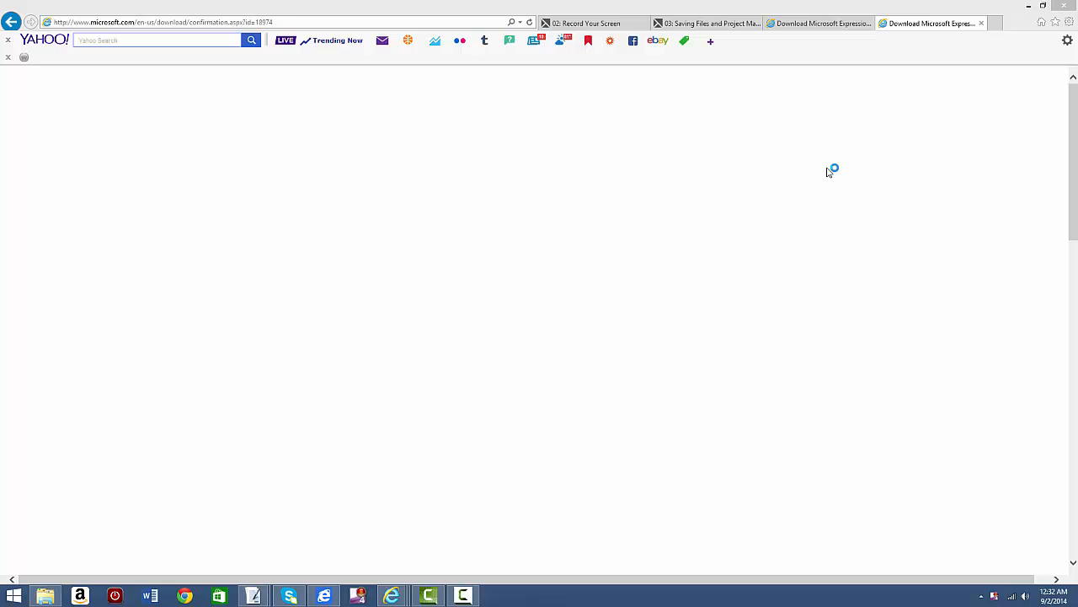
{"action": "left_click", "coordinate": [1066, 5]}
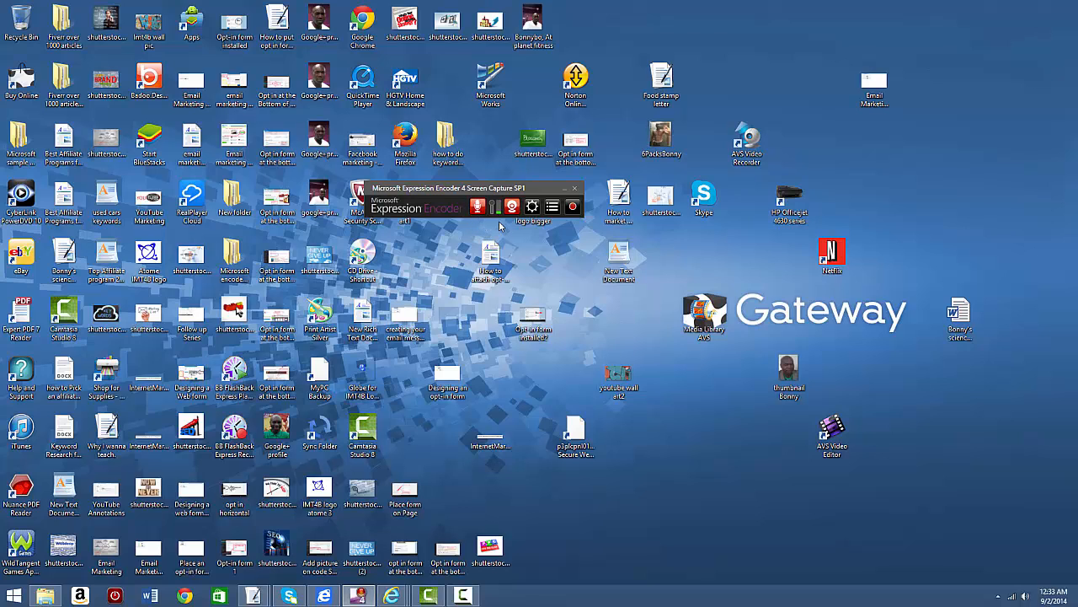
Step: Preview the webcam and set the camera bitrate to 512 Kbps in the screen capture options
{"action": "mouse_move", "coordinate": [515, 212]}
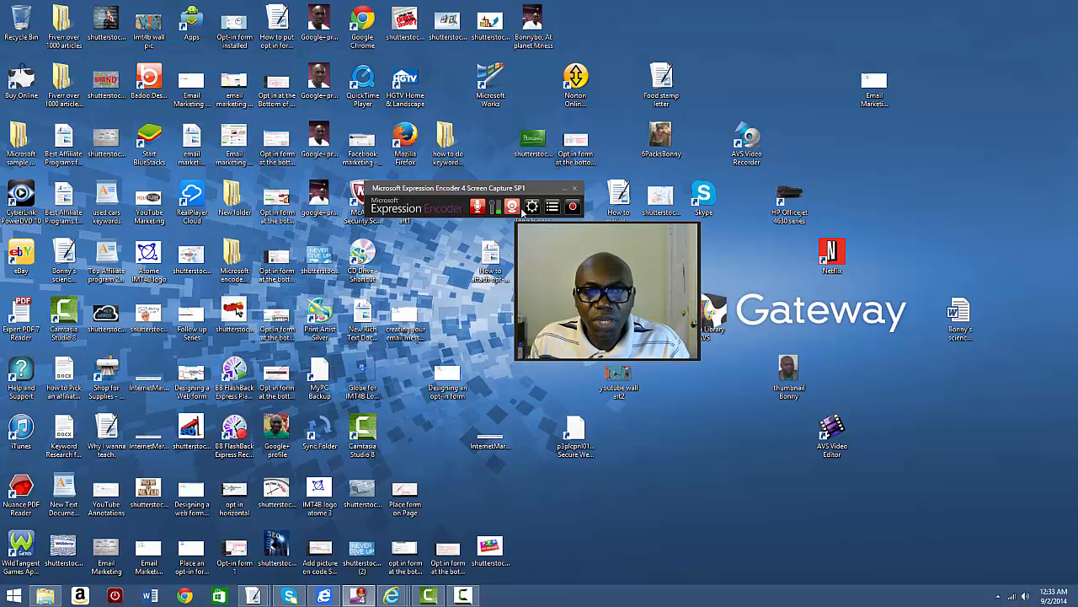
{"action": "left_click", "coordinate": [512, 207]}
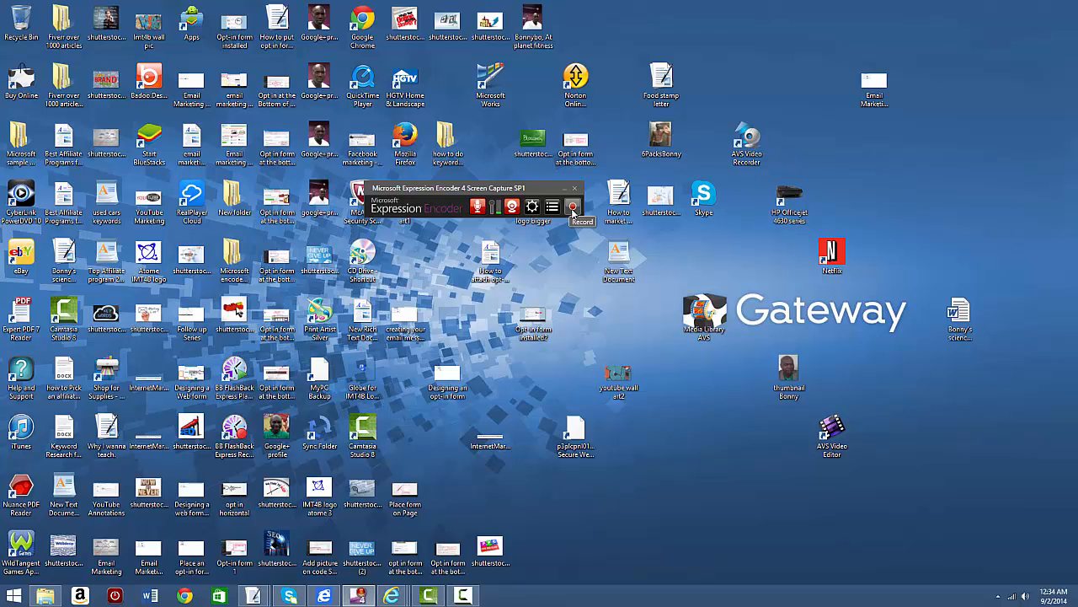
{"action": "left_click", "coordinate": [532, 206]}
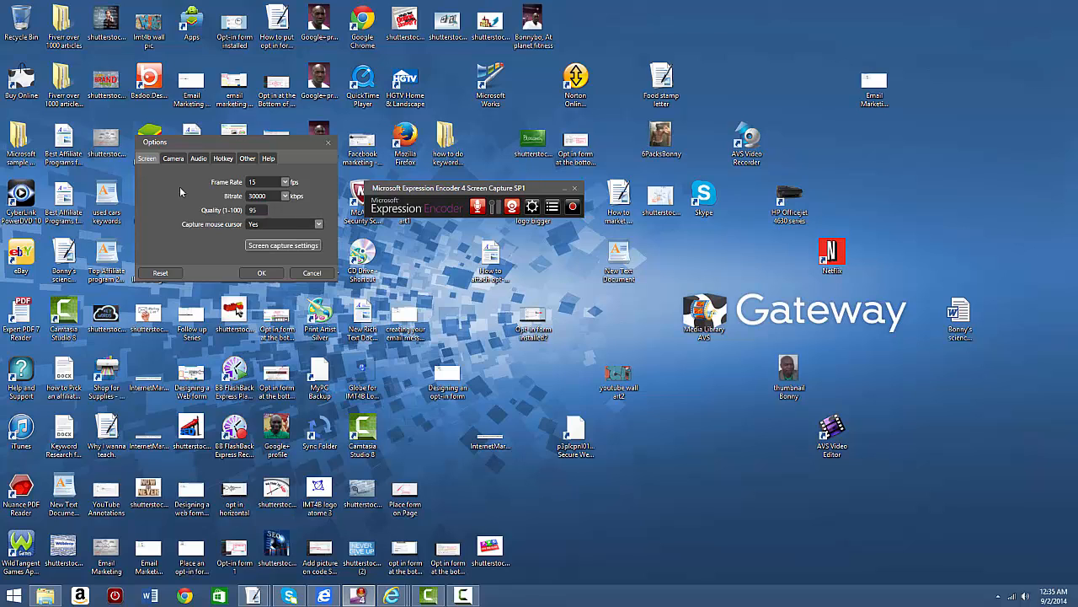
{"action": "left_click", "coordinate": [174, 159]}
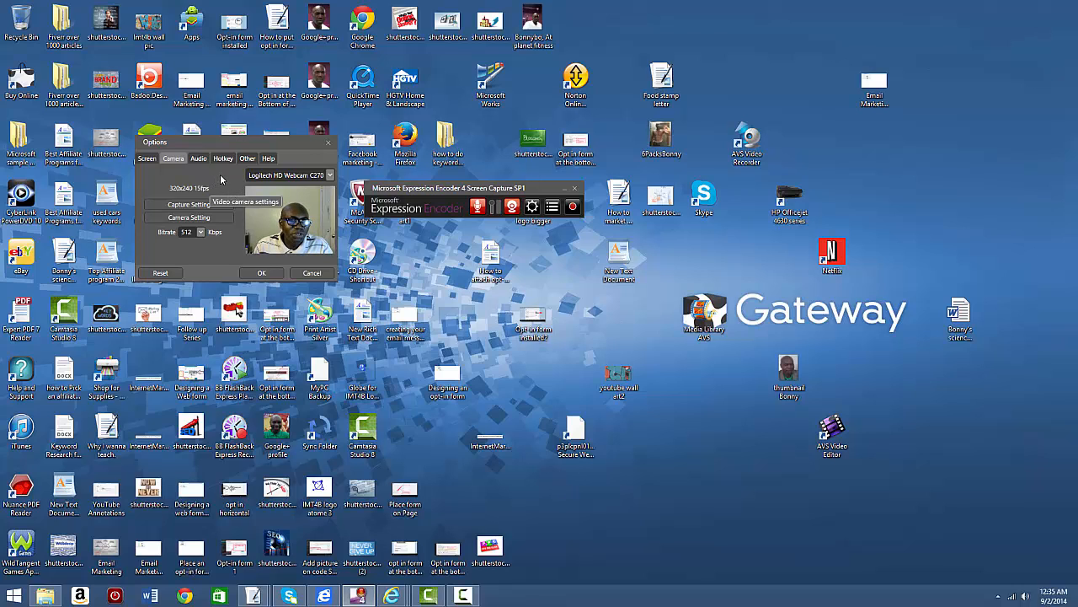
{"action": "left_click", "coordinate": [201, 232]}
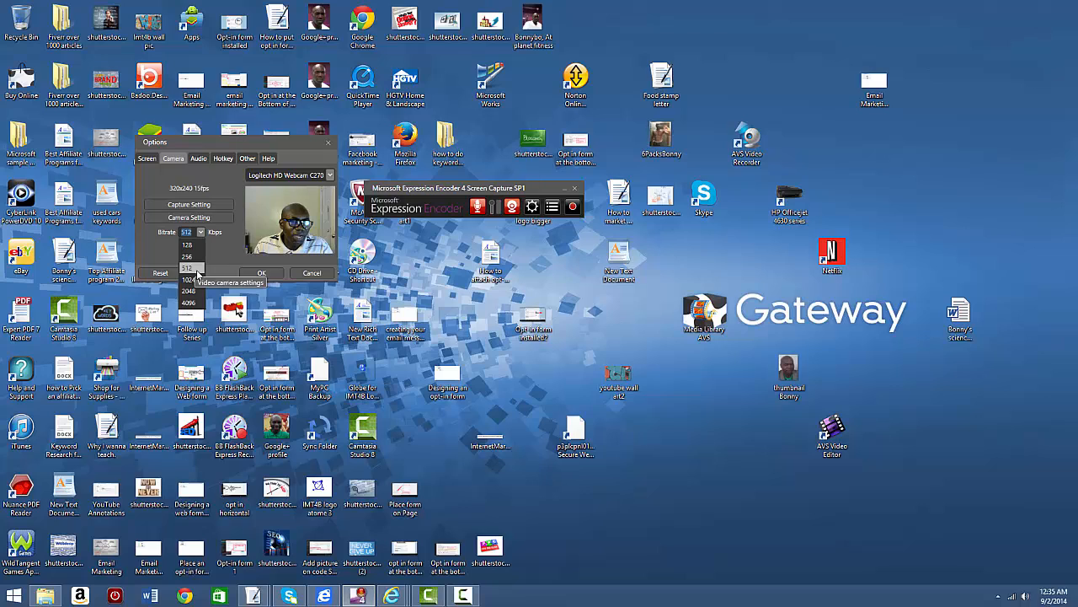
{"action": "left_click", "coordinate": [196, 269]}
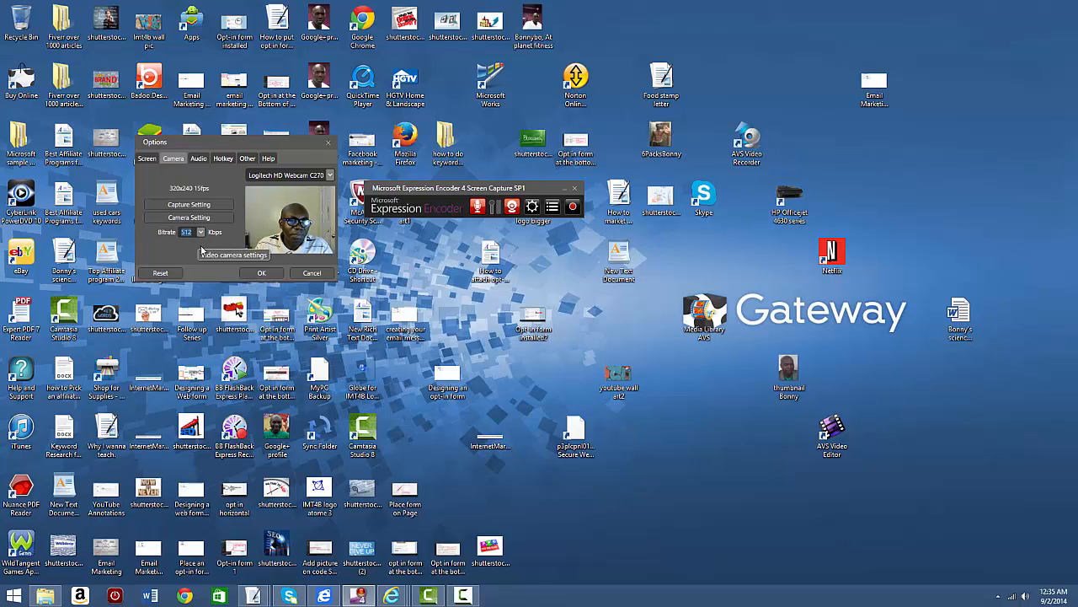
Step: Set the audio bitrate to 256, review the recording hotkeys, and apply the capture options
{"action": "left_click", "coordinate": [198, 159]}
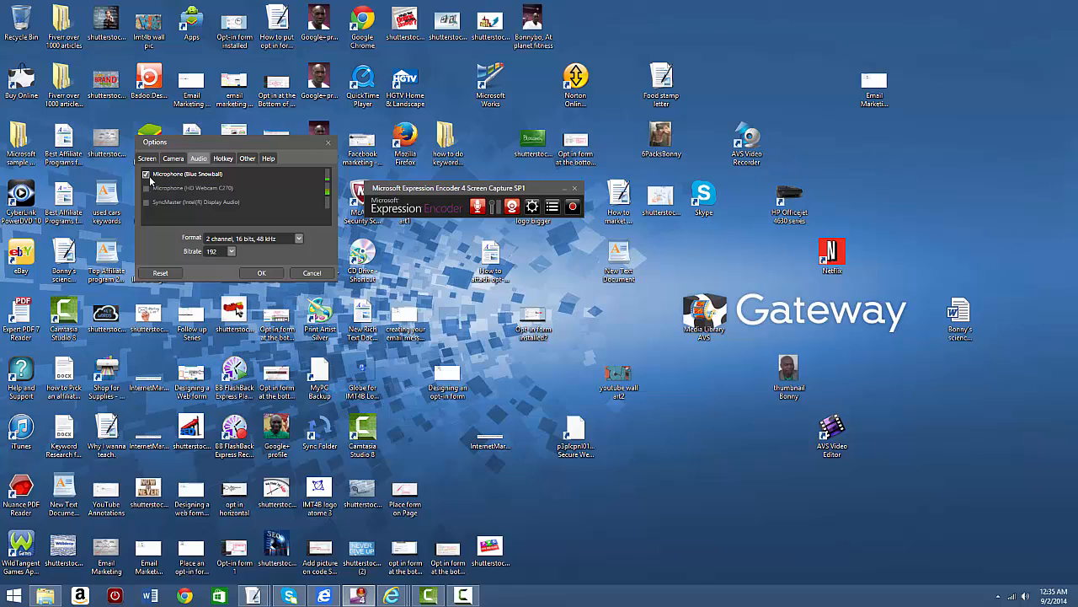
{"action": "left_click", "coordinate": [231, 251]}
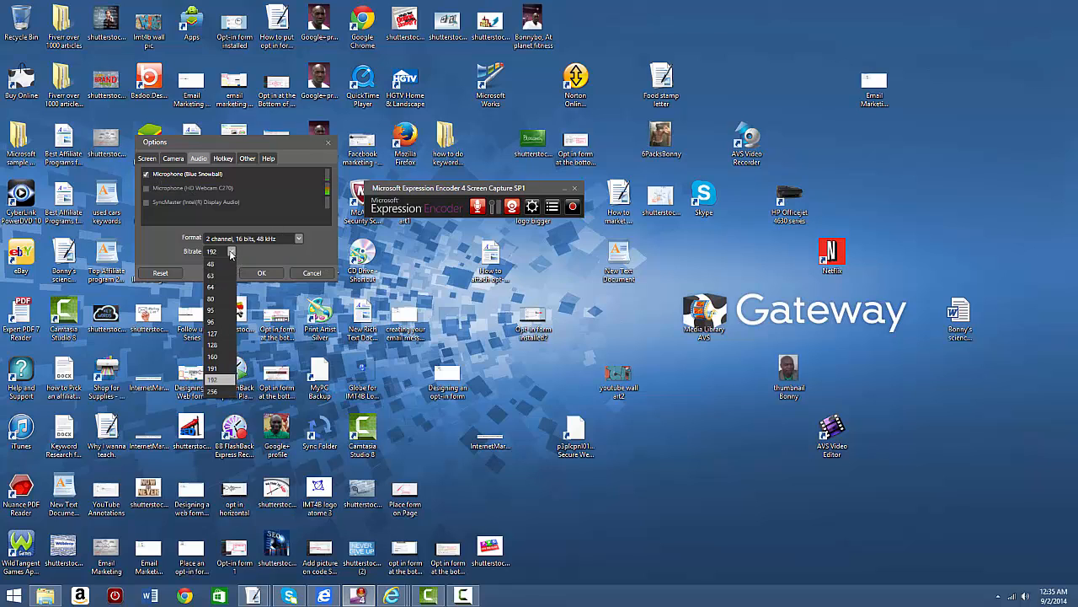
{"action": "left_click", "coordinate": [222, 393]}
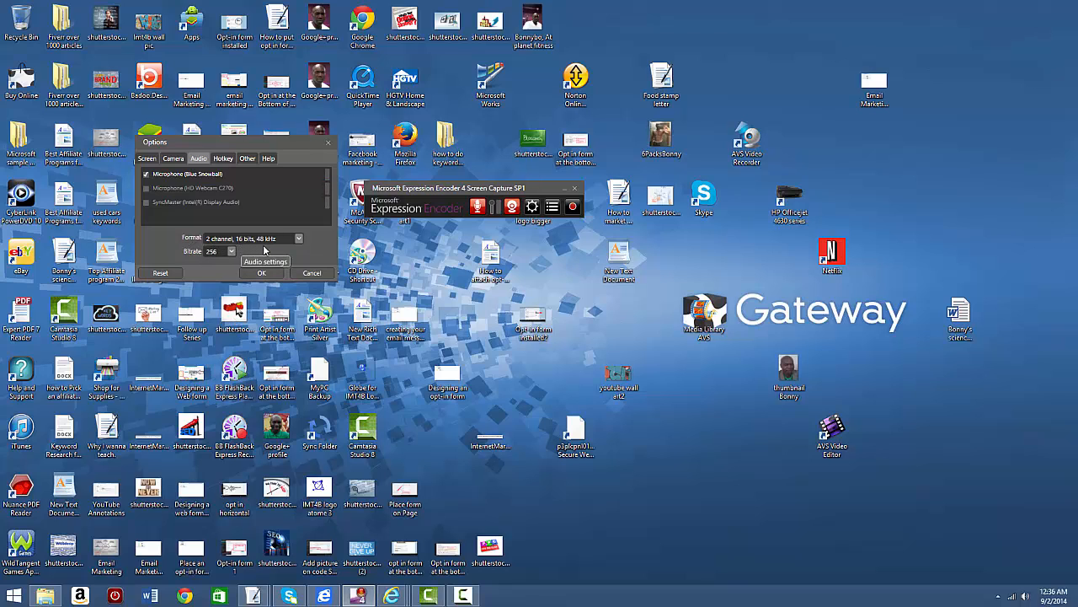
{"action": "left_click", "coordinate": [223, 158]}
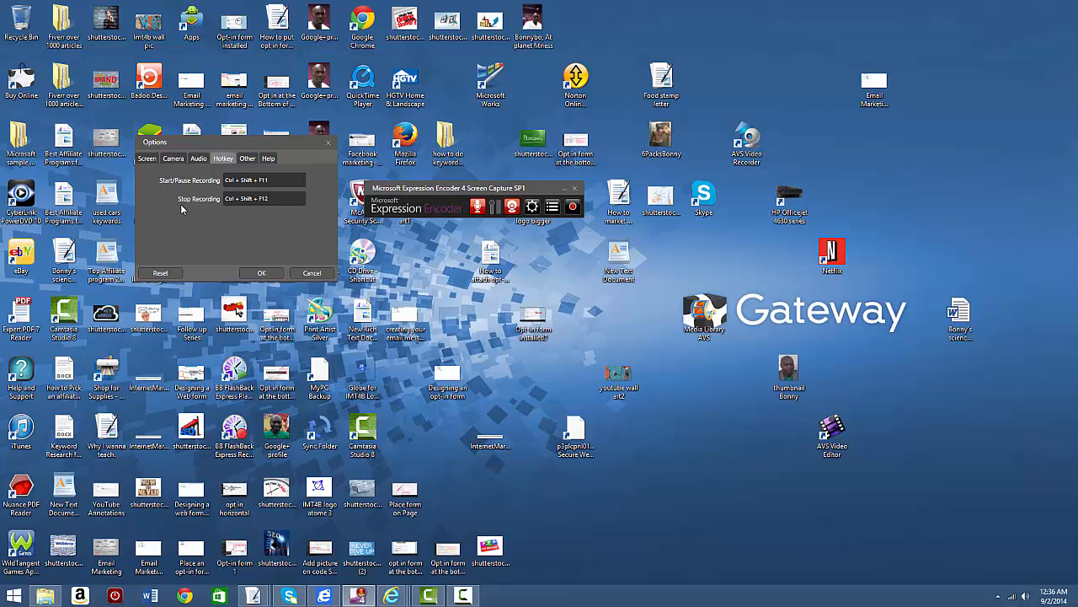
{"action": "left_click", "coordinate": [266, 273]}
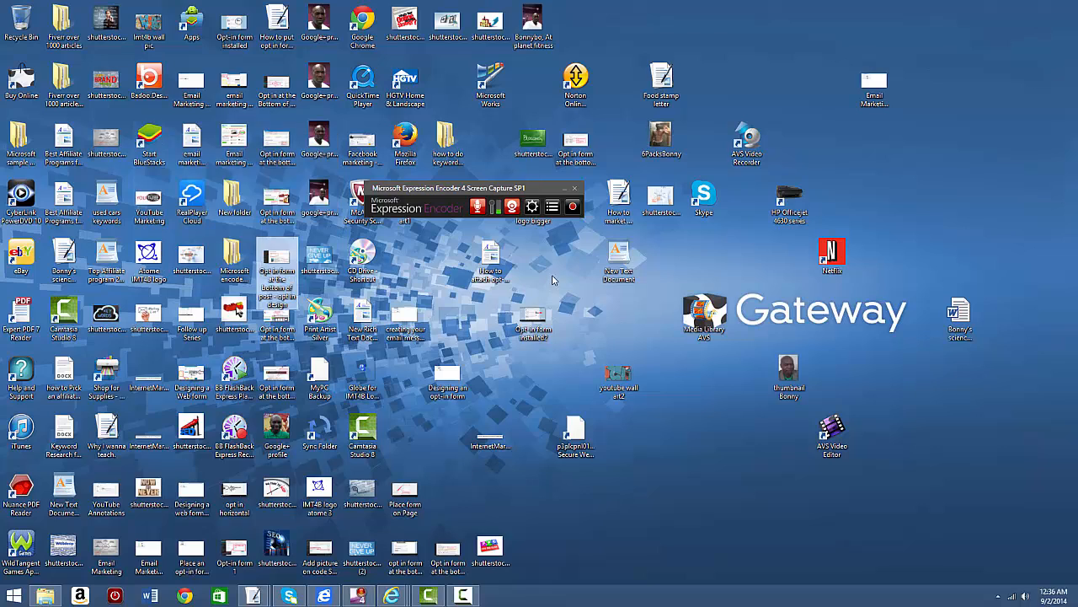
Step: Set the capture region to Full Screen and start the recording, accepting the notice about the hidden toolbar
{"action": "left_click", "coordinate": [573, 206]}
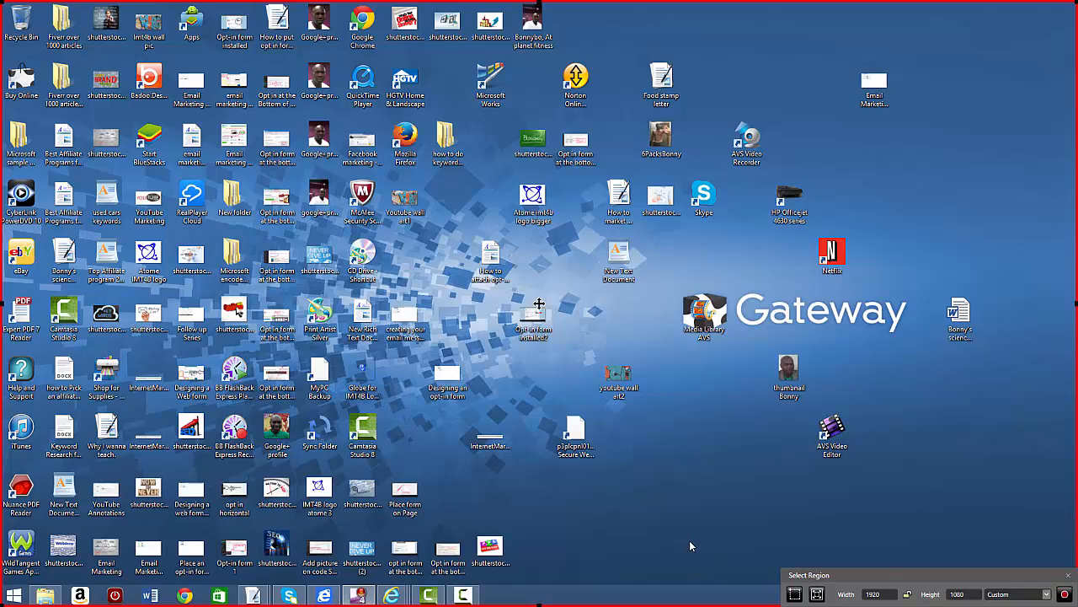
{"action": "left_click", "coordinate": [795, 594]}
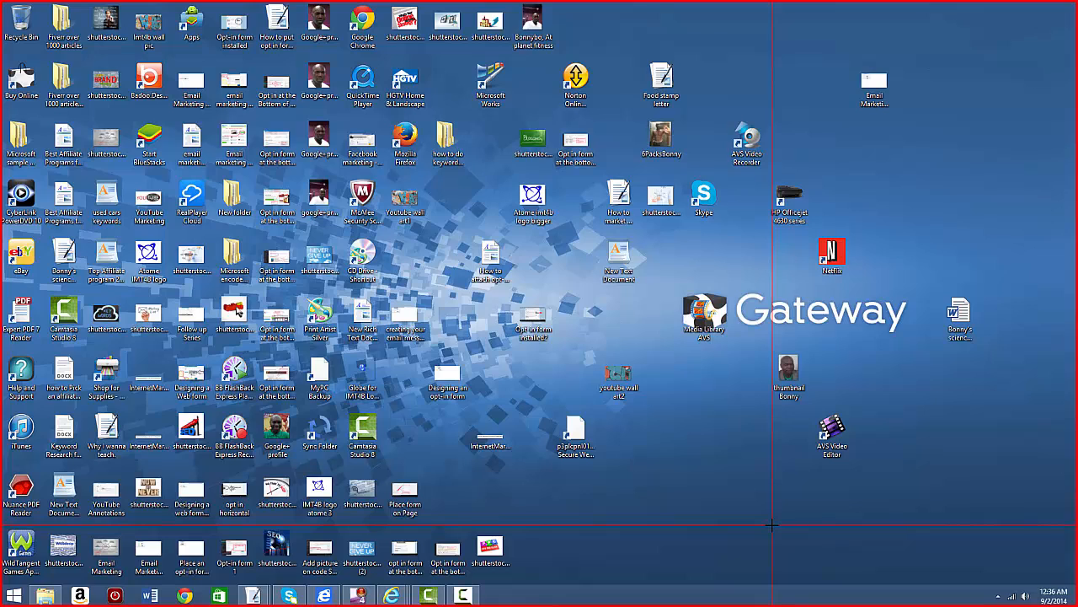
{"action": "left_click_drag", "start_coordinate": [772, 525], "coordinate": [235, 87]}
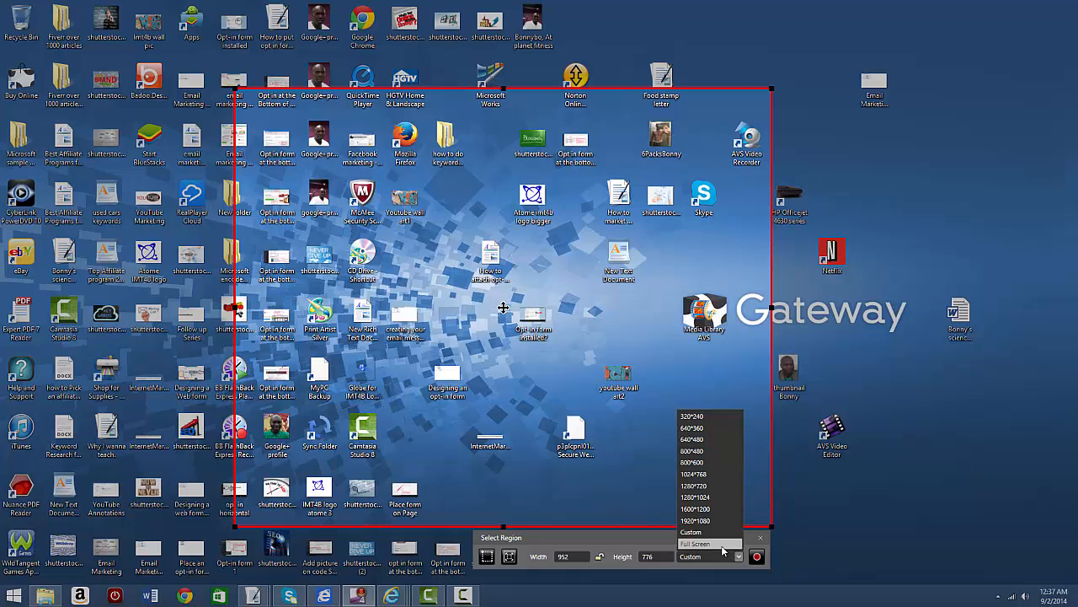
{"action": "left_click", "coordinate": [721, 544]}
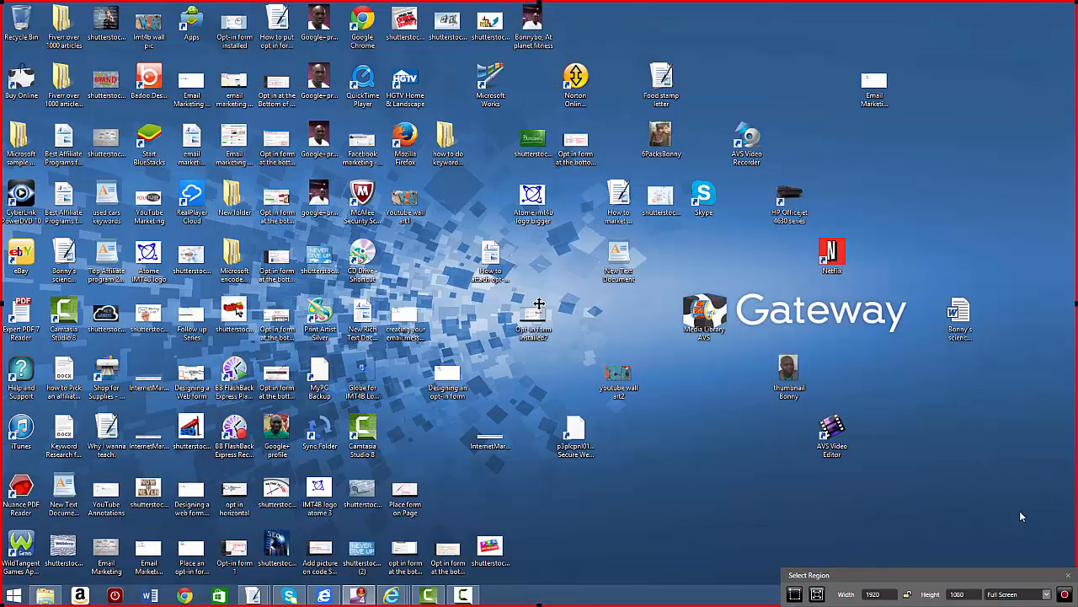
{"action": "left_click", "coordinate": [1064, 595]}
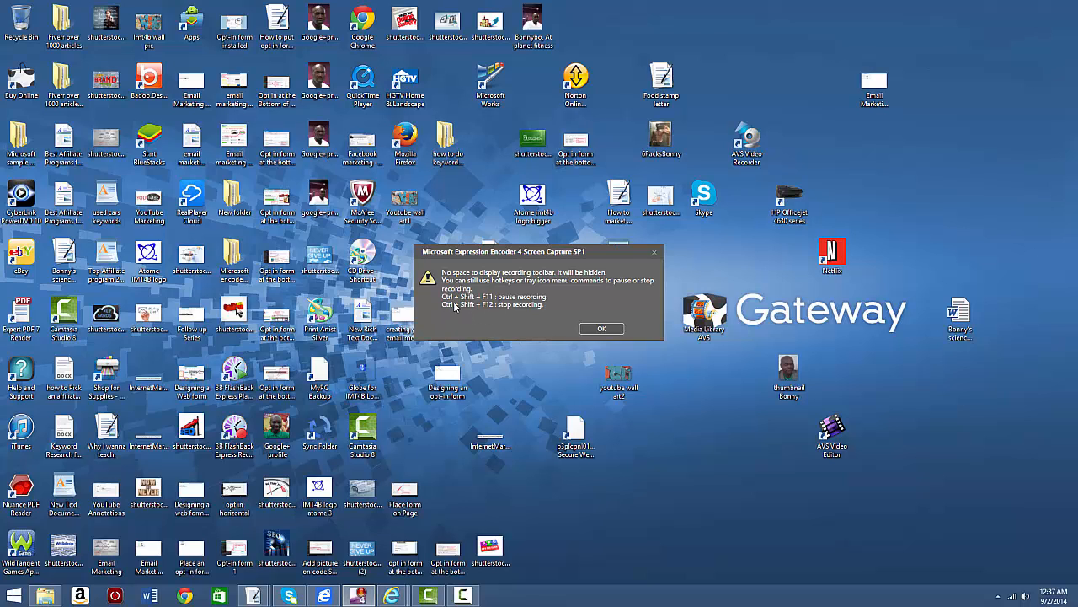
{"action": "left_click", "coordinate": [600, 329]}
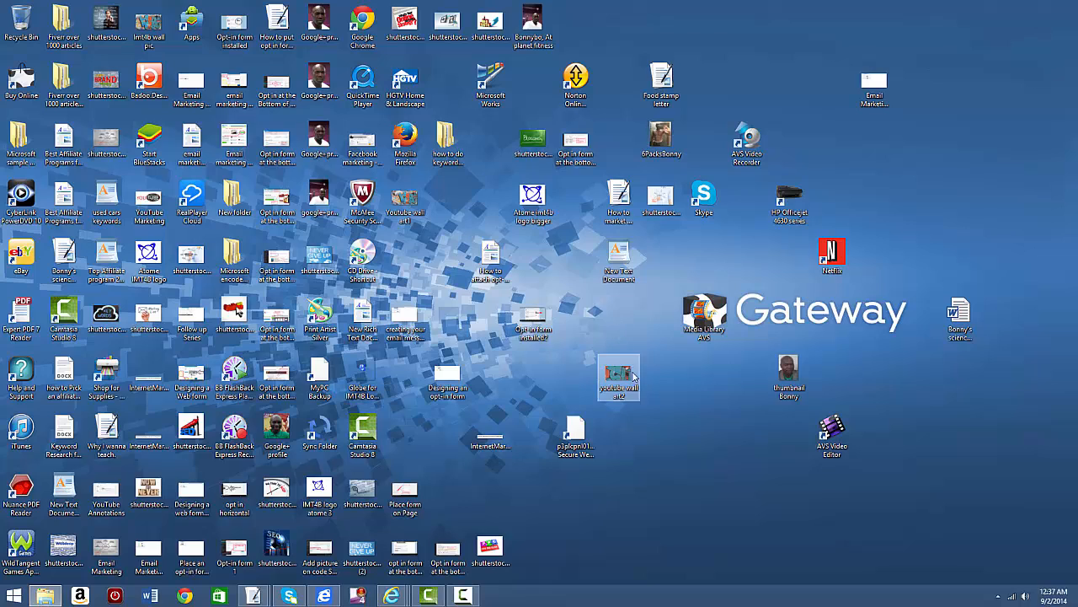
Step: Rearrange the desktop by moving the youtube wall art2, Netflix, AVS Video Editor, Skype, Norton Online and Media Library AVS icons
{"action": "left_click_drag", "start_coordinate": [625, 376], "coordinate": [707, 395]}
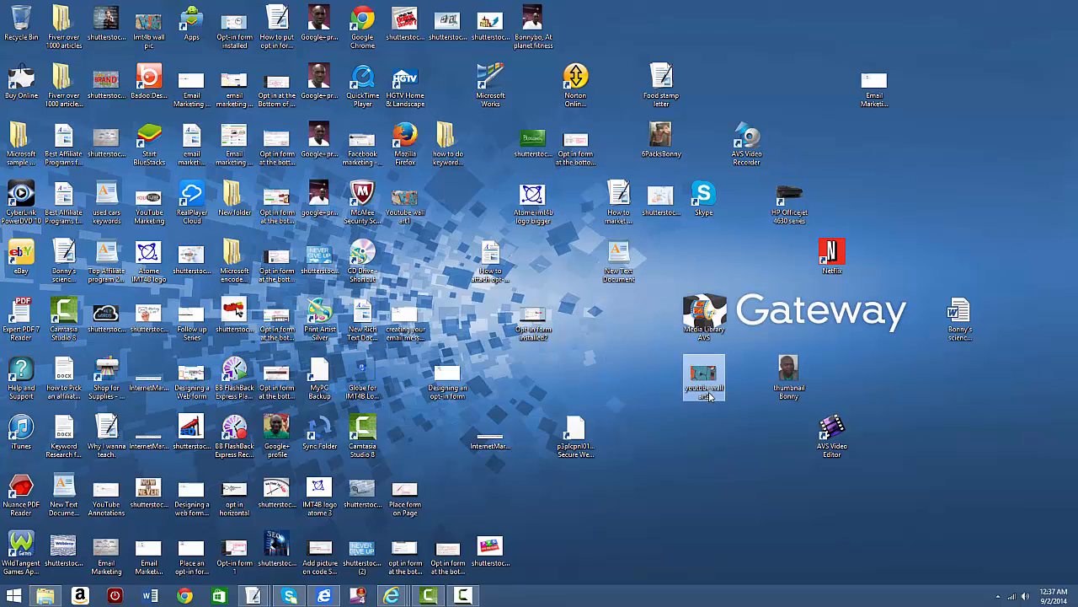
{"action": "left_click_drag", "start_coordinate": [835, 256], "coordinate": [964, 141]}
{"action": "left_click_drag", "start_coordinate": [831, 436], "coordinate": [968, 202]}
{"action": "left_click_drag", "start_coordinate": [699, 207], "coordinate": [961, 88]}
{"action": "left_click_drag", "start_coordinate": [575, 80], "coordinate": [963, 263]}
{"action": "left_click_drag", "start_coordinate": [703, 313], "coordinate": [958, 378]}
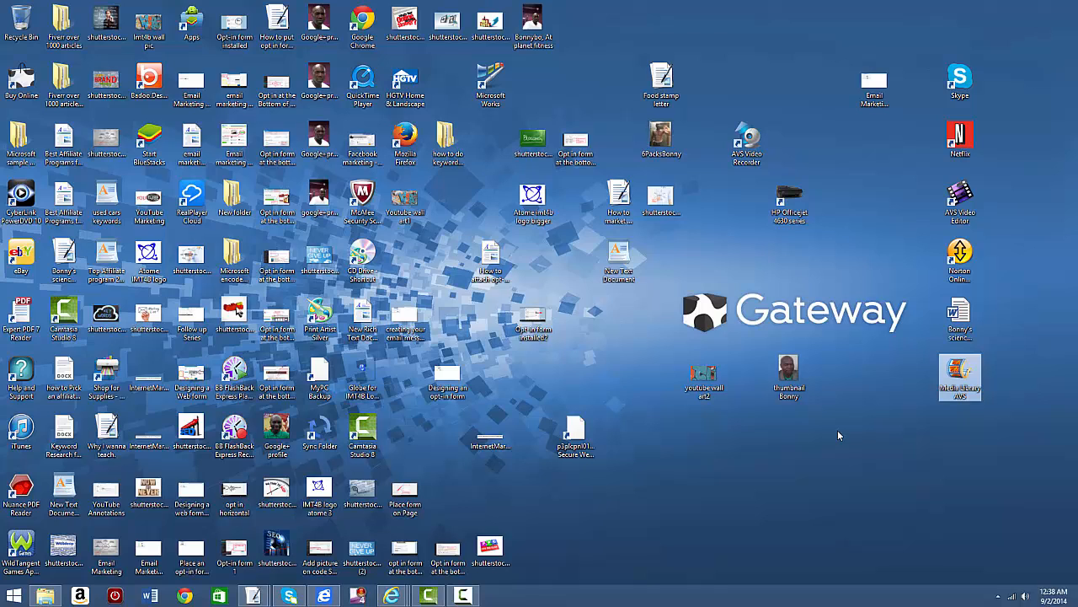
Step: Stop the screen recording and send the new capture to Expression Encoder 4
{"action": "key", "text": "ctrl+shift+F12"}
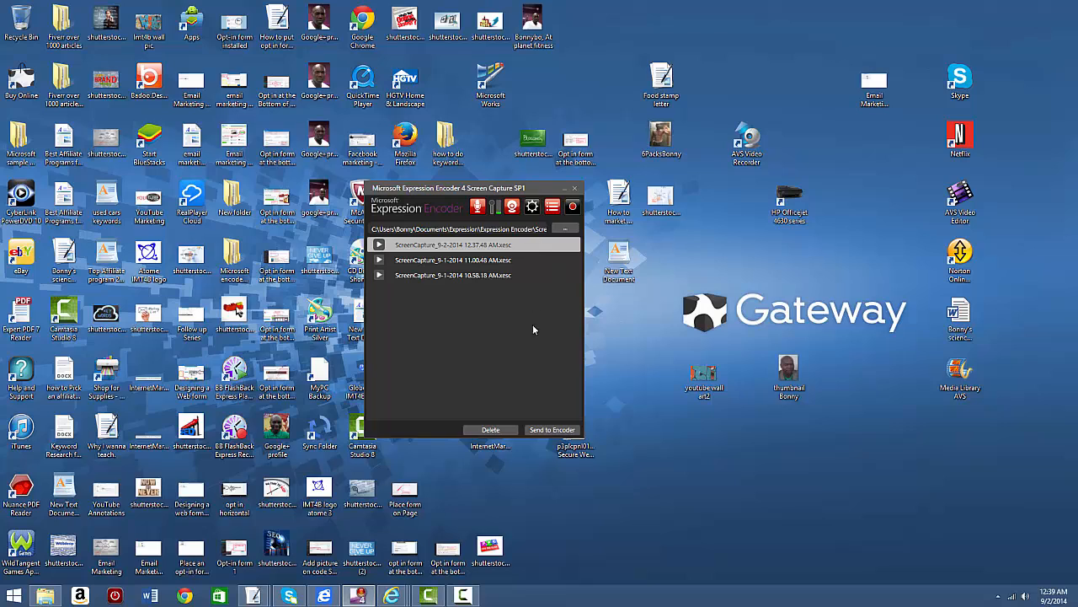
{"action": "left_click", "coordinate": [553, 430]}
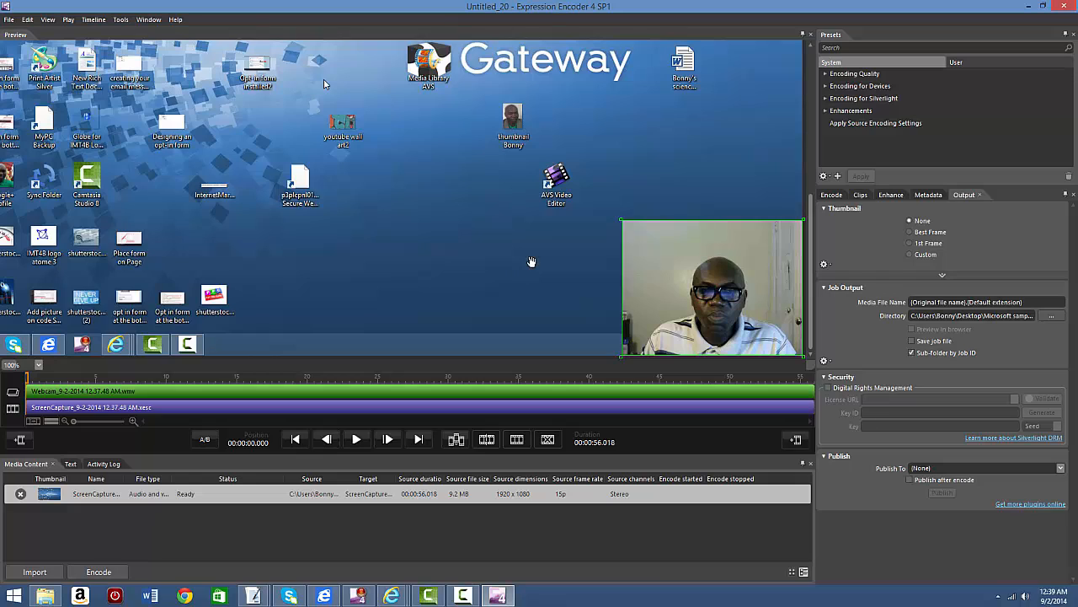
Step: Set the video encoding mode to CBR - 1 pass and the video bitrate to 30000 Kbps
{"action": "left_click", "coordinate": [832, 195]}
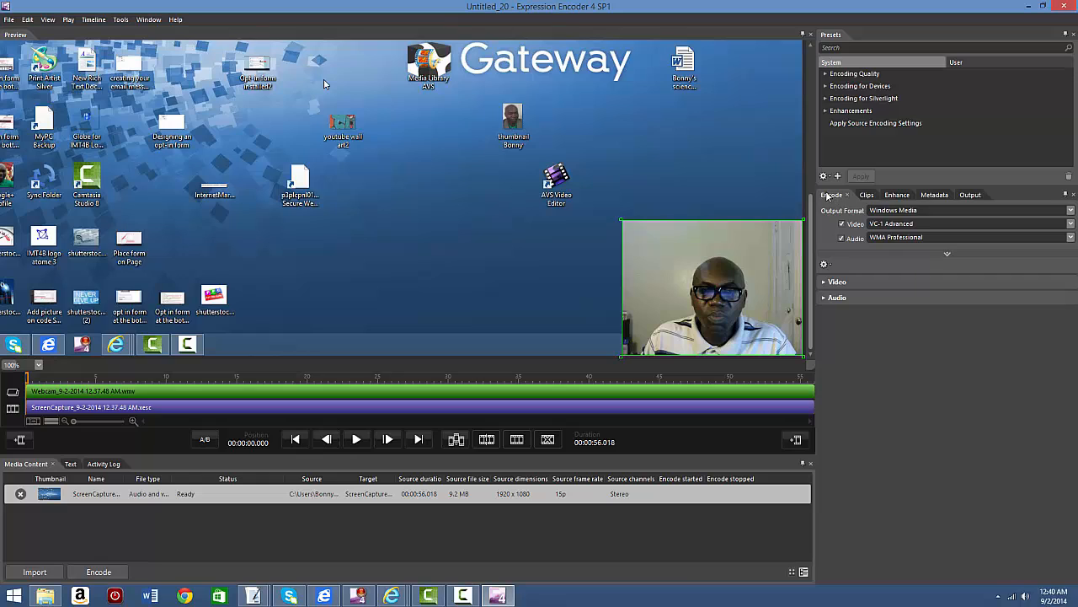
{"action": "left_click", "coordinate": [838, 283]}
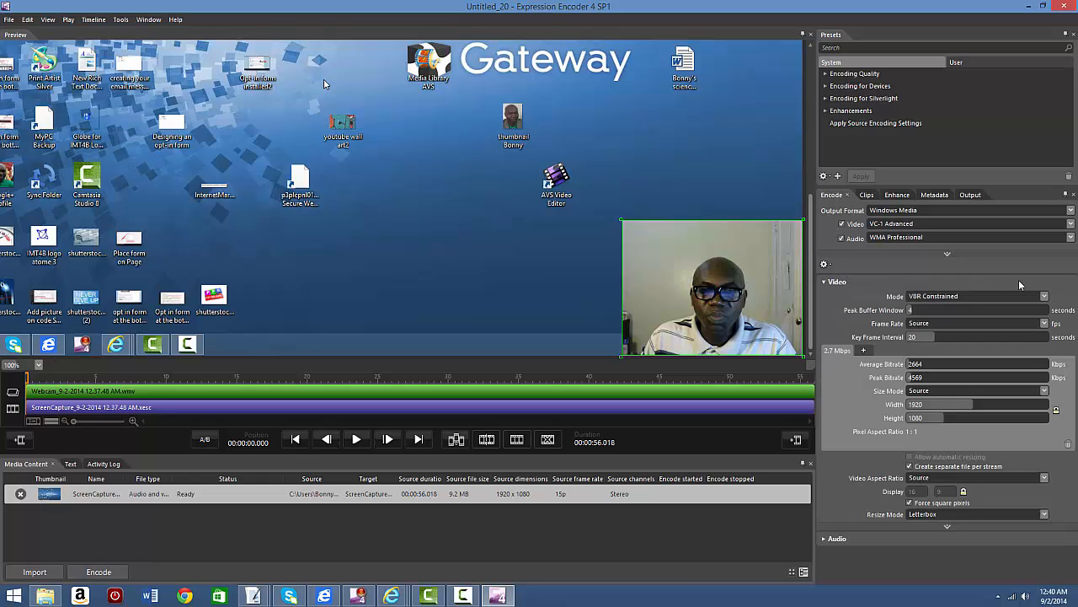
{"action": "left_click", "coordinate": [1044, 297]}
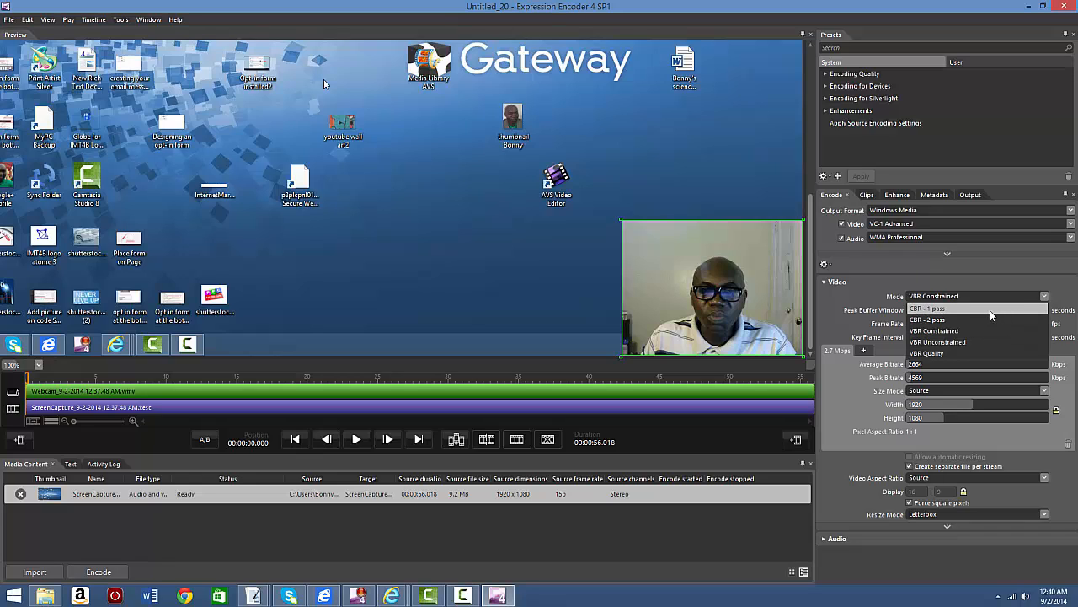
{"action": "left_click", "coordinate": [982, 310]}
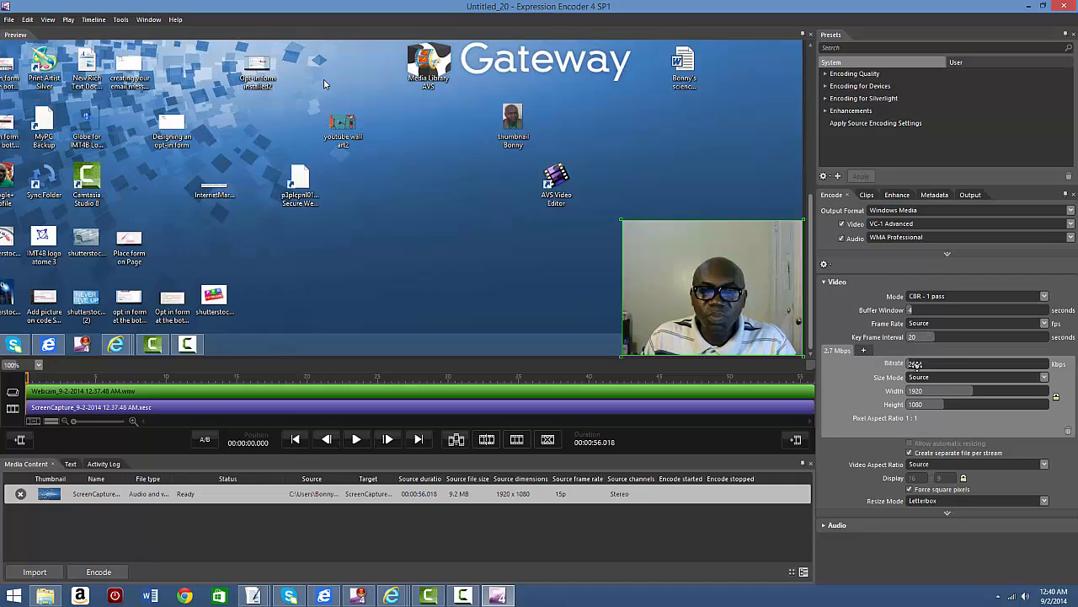
{"action": "double_click", "coordinate": [931, 364]}
{"action": "type", "text": "30000"}
{"action": "left_click", "coordinate": [925, 428]}
Step: Set the audio encoding bitrate to 256 kbps
{"action": "left_click", "coordinate": [837, 526]}
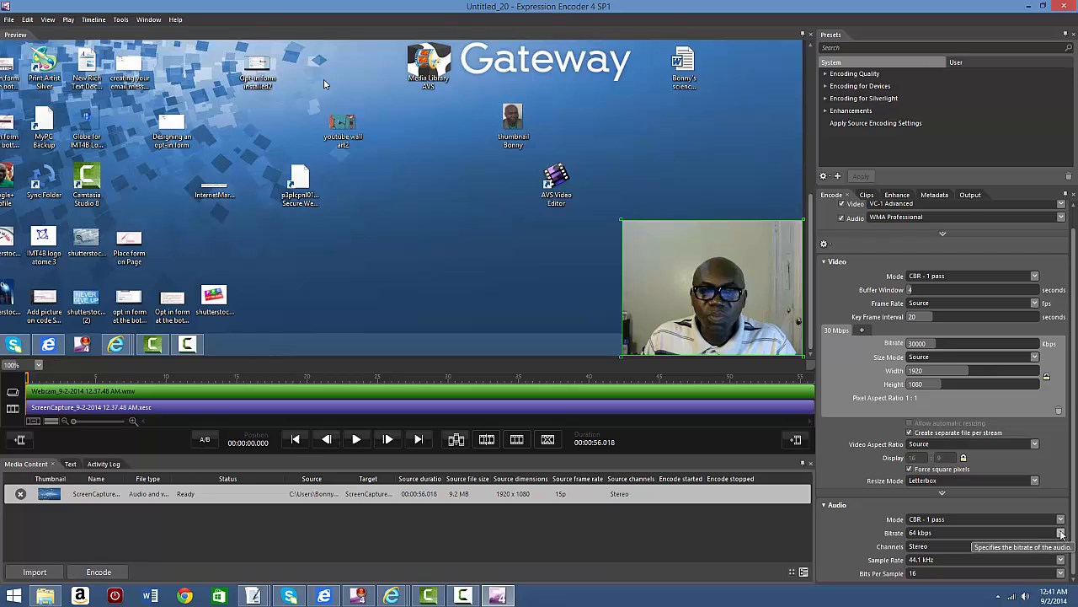
{"action": "left_click", "coordinate": [956, 533]}
{"action": "left_click", "coordinate": [940, 464]}
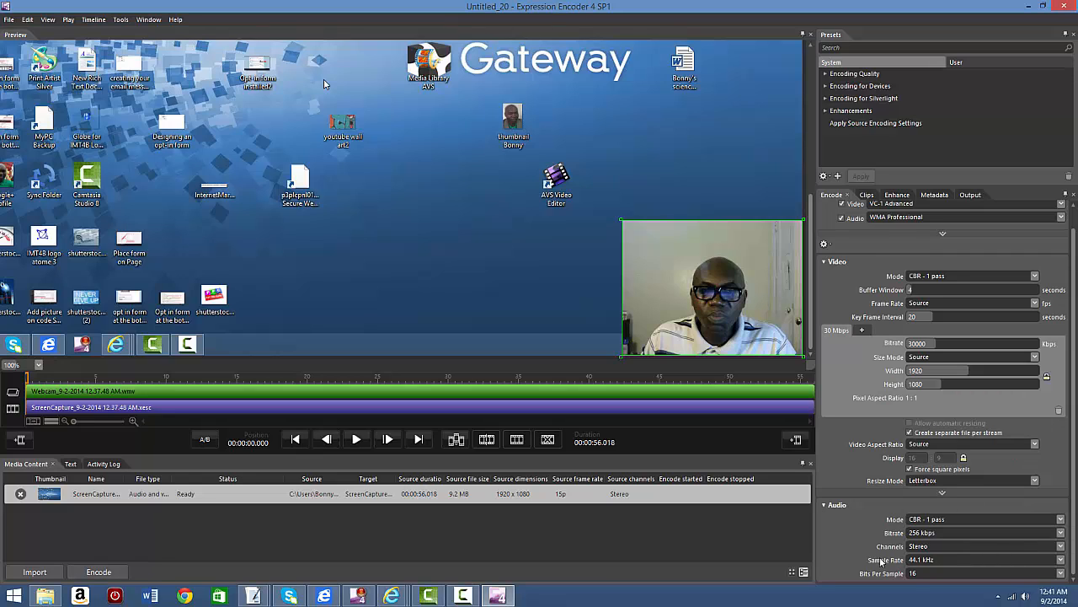
Step: Set the audio sample rate to 48 kHz and the bits per sample to 24
{"action": "left_click", "coordinate": [1060, 560]}
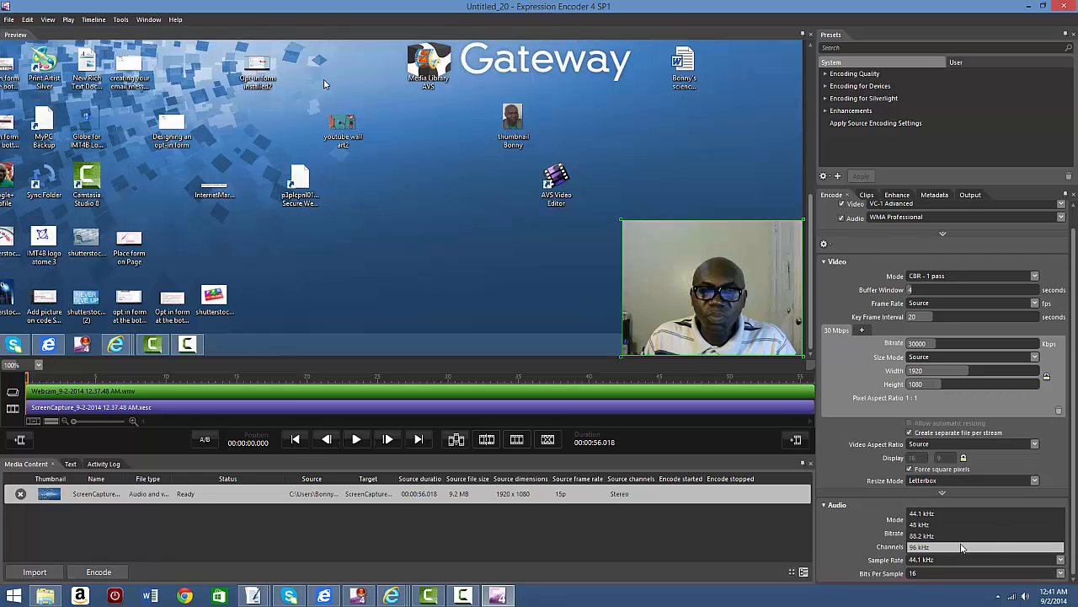
{"action": "left_click", "coordinate": [947, 524]}
{"action": "left_click", "coordinate": [1061, 573]}
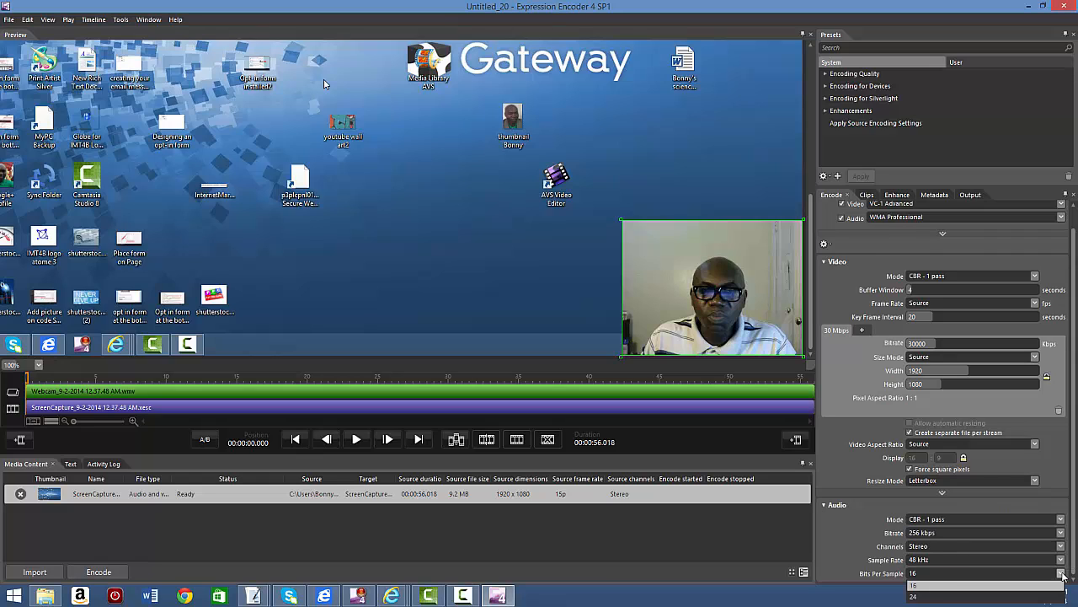
{"action": "left_click", "coordinate": [936, 598]}
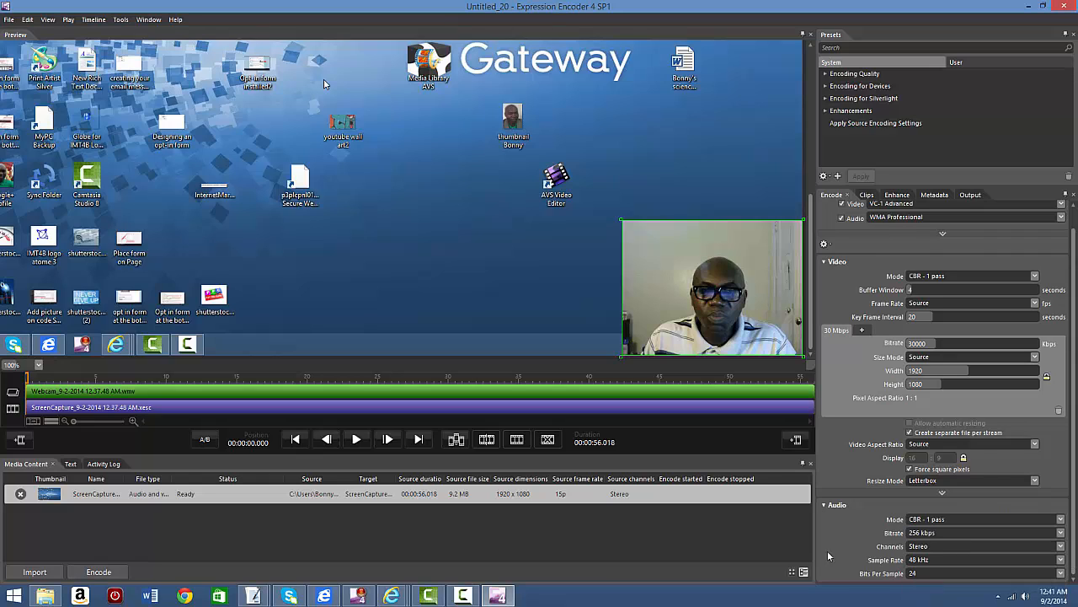
Step: Set the job output directory to the Microsoft sample screen capture folder on the desktop and encode the captured video
{"action": "left_click", "coordinate": [969, 194]}
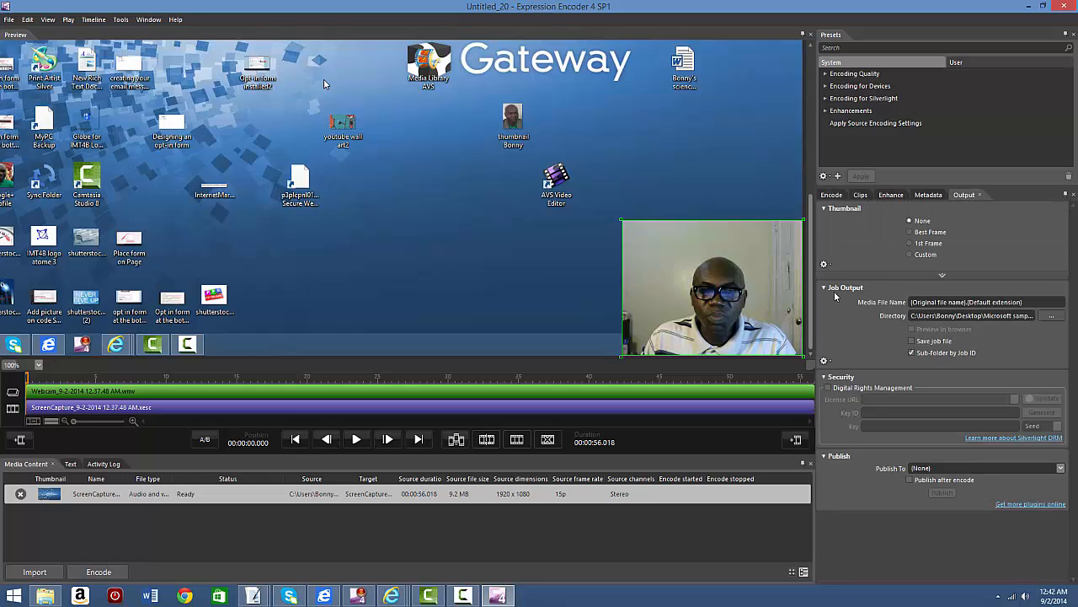
{"action": "left_click", "coordinate": [831, 195]}
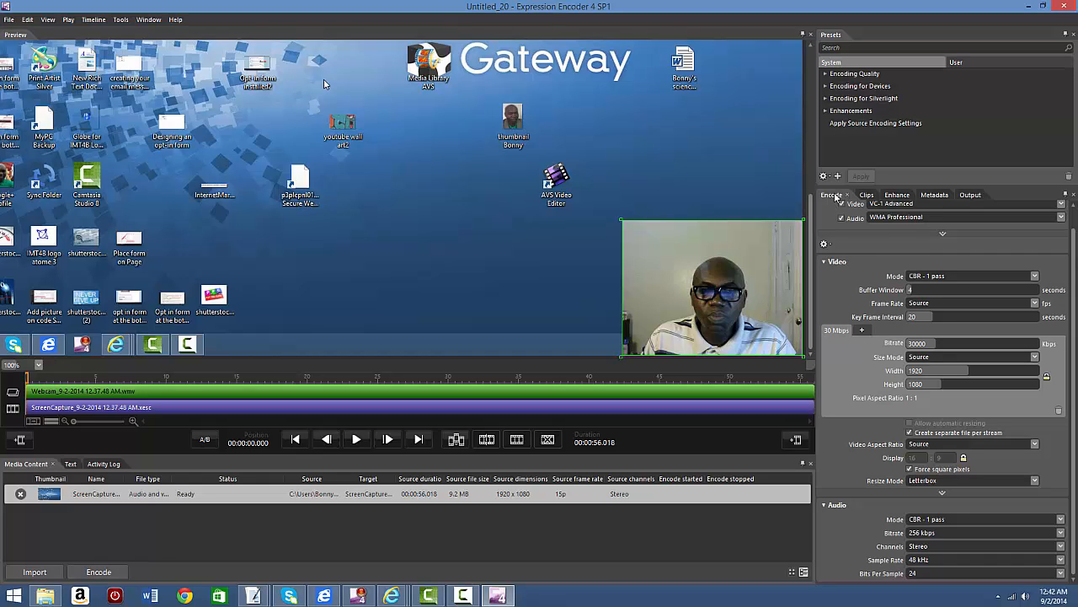
{"action": "left_click", "coordinate": [970, 195]}
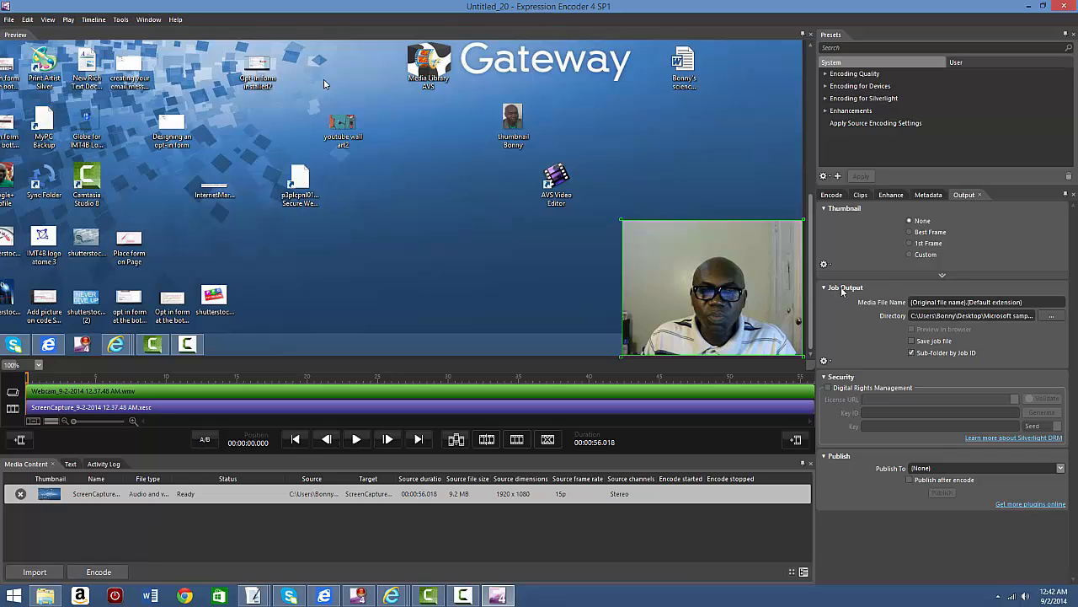
{"action": "left_click", "coordinate": [1053, 319]}
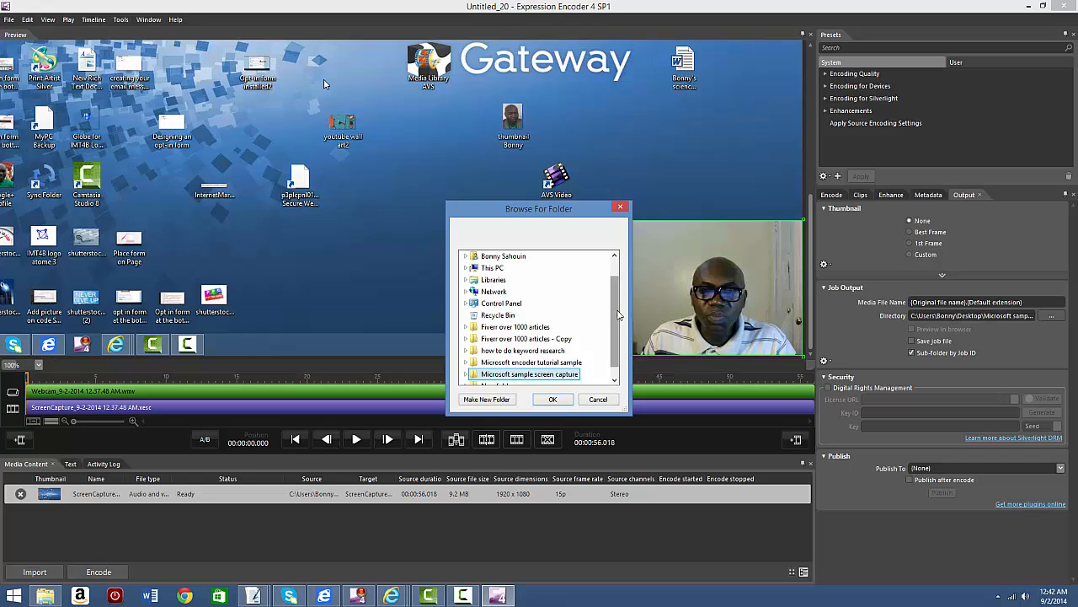
{"action": "left_click_drag", "start_coordinate": [615, 317], "coordinate": [616, 334]}
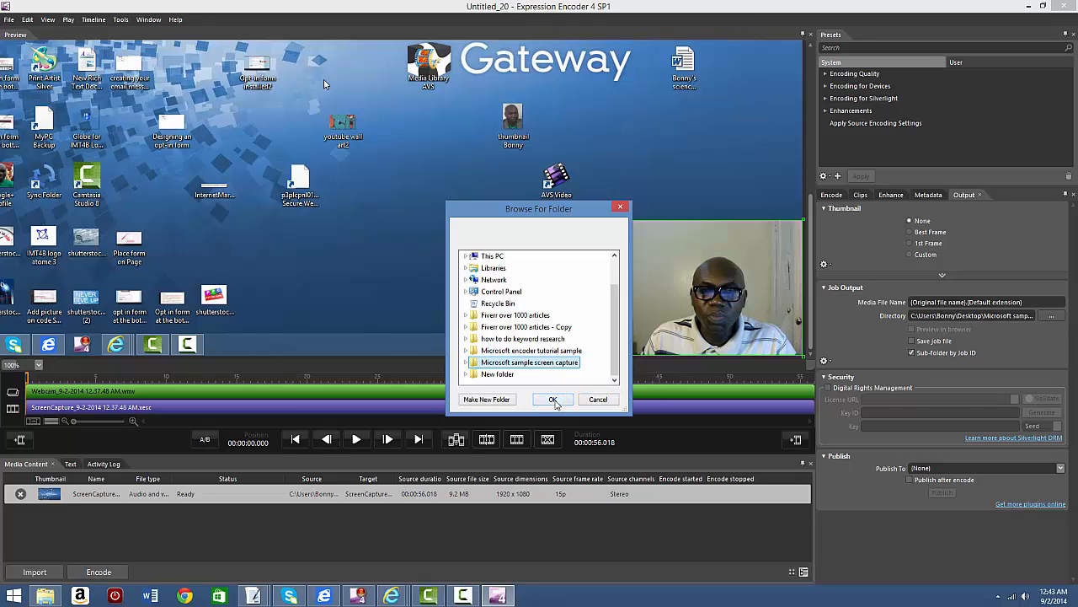
{"action": "left_click", "coordinate": [553, 400]}
{"action": "scroll", "coordinate": [499, 293], "scroll_direction": "down", "scroll_amount": 1}
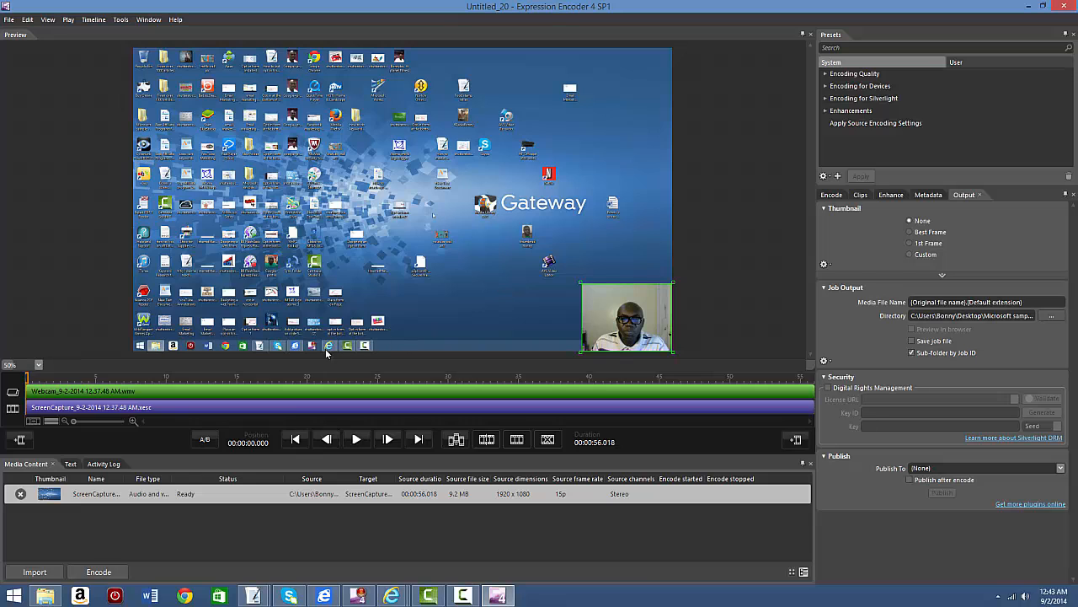
{"action": "left_click", "coordinate": [99, 572]}
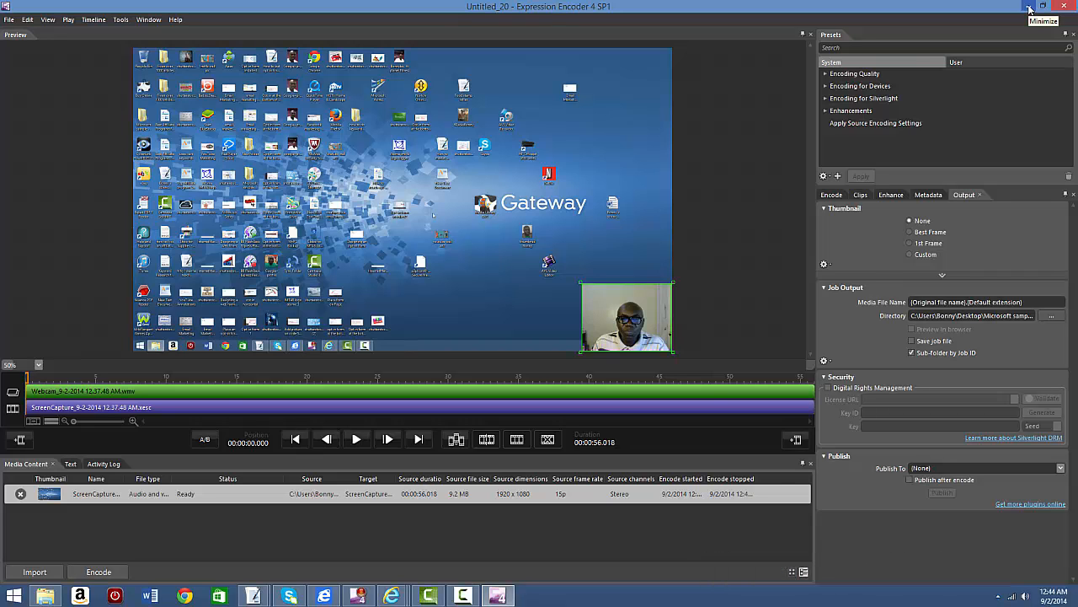
Step: Minimize Expression Encoder and play the encoded ScreenCapture video from the job subfolder of the desktop's Microsoft sample screen capture folder
{"action": "left_click", "coordinate": [1029, 7]}
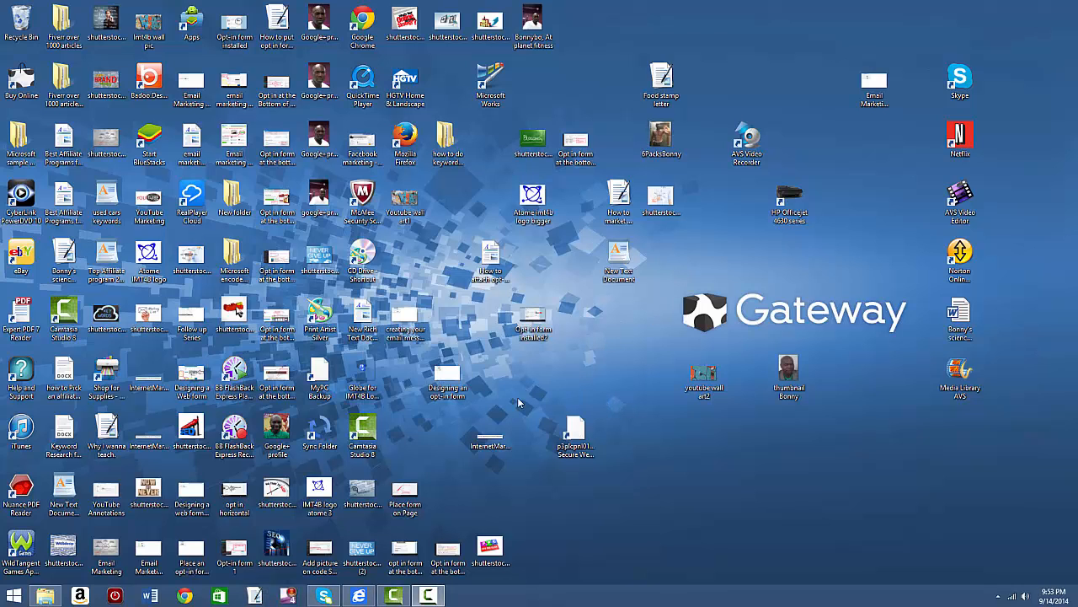
{"action": "double_click", "coordinate": [11, 142]}
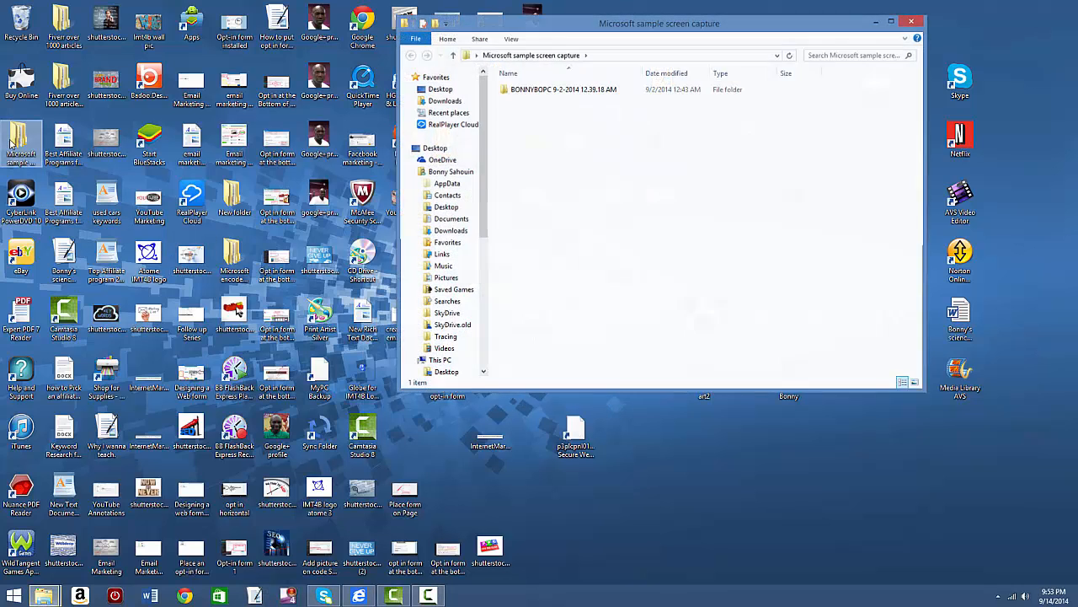
{"action": "double_click", "coordinate": [570, 91]}
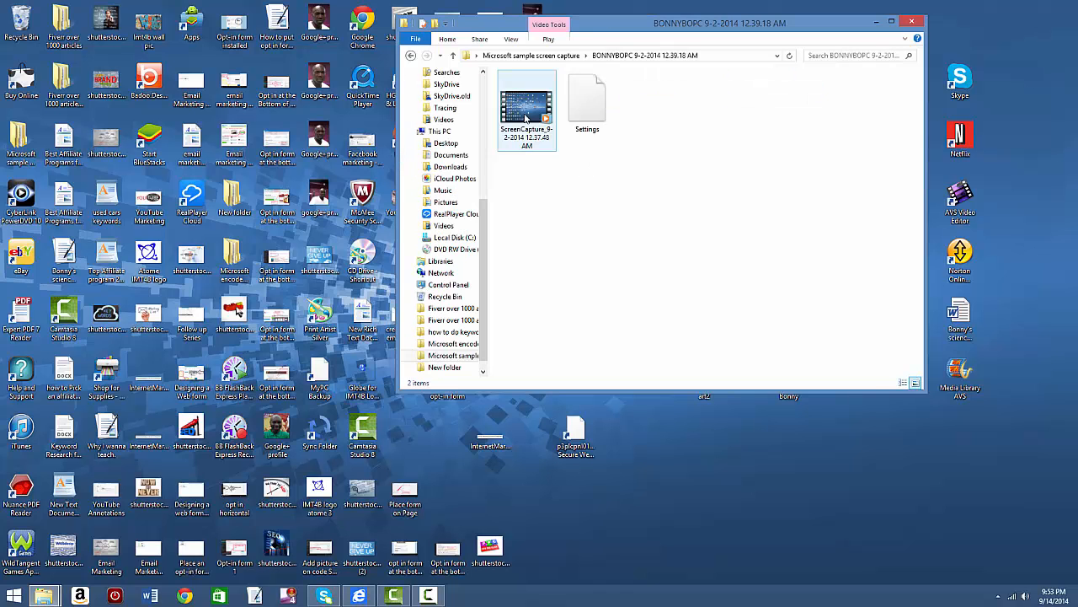
{"action": "left_click", "coordinate": [525, 118]}
{"action": "double_click", "coordinate": [525, 118]}
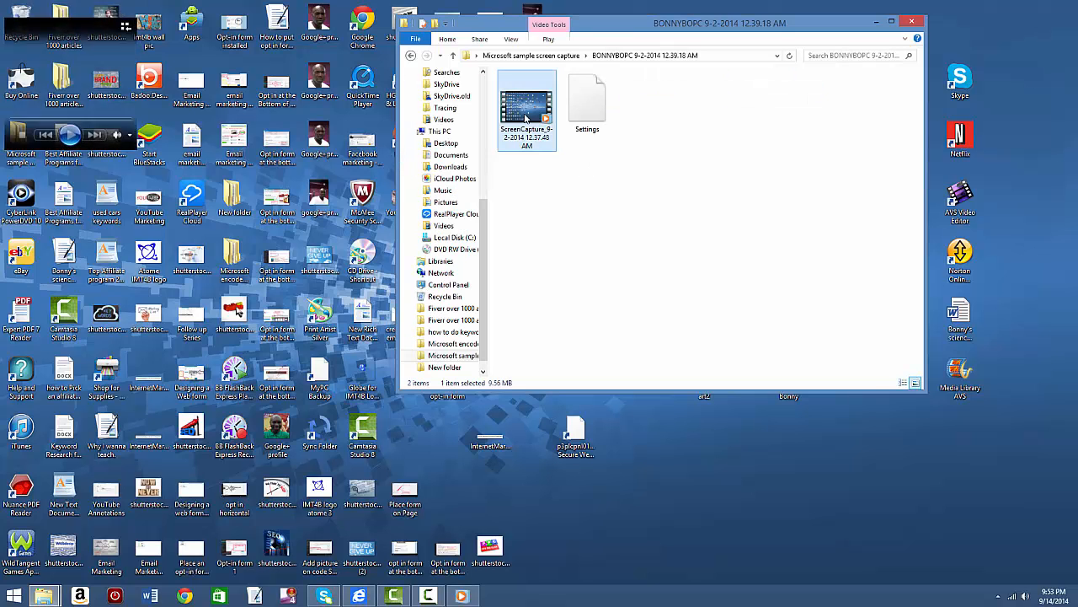